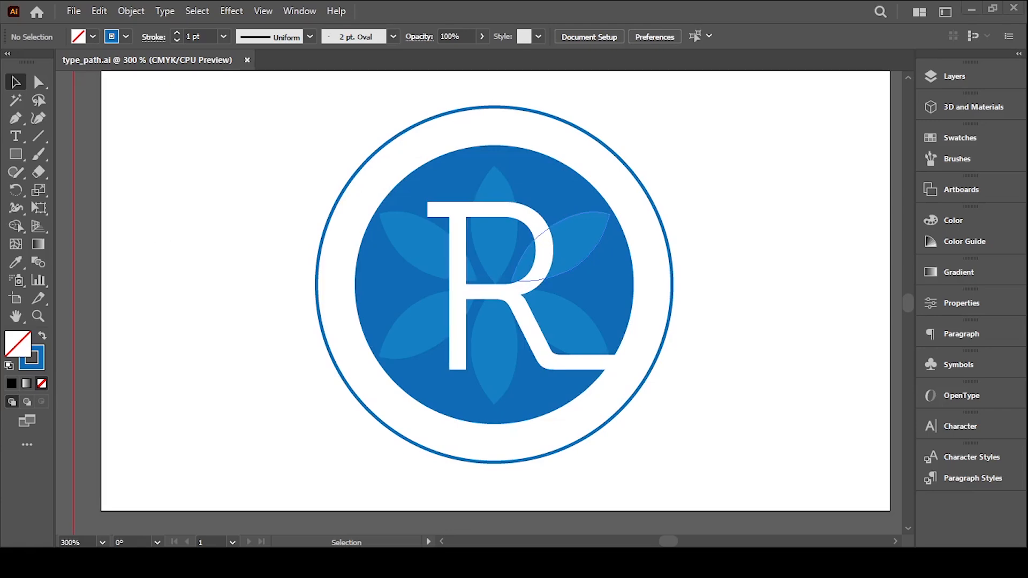
Step: Try typing text on the outer circle with the standard Type tool
{"action": "key", "text": "t"}
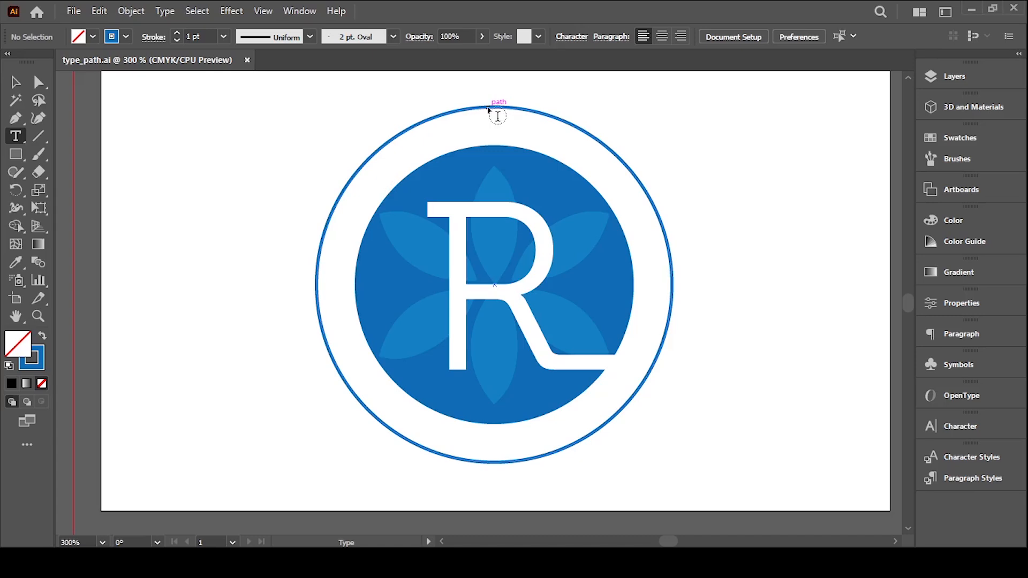
{"action": "left_click", "coordinate": [498, 115]}
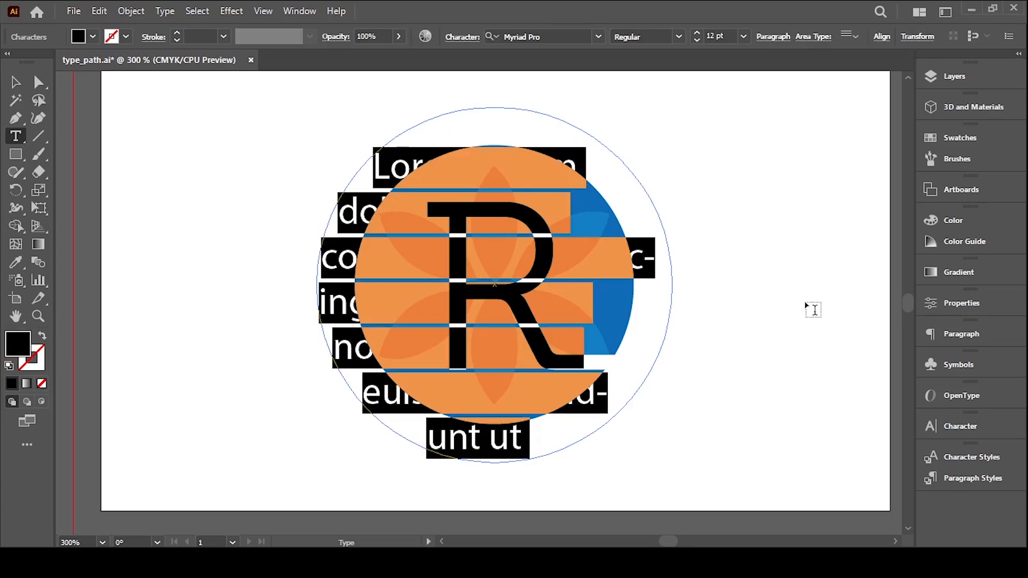
{"action": "key", "text": "BackSpace"}
{"action": "key", "text": "alt"}
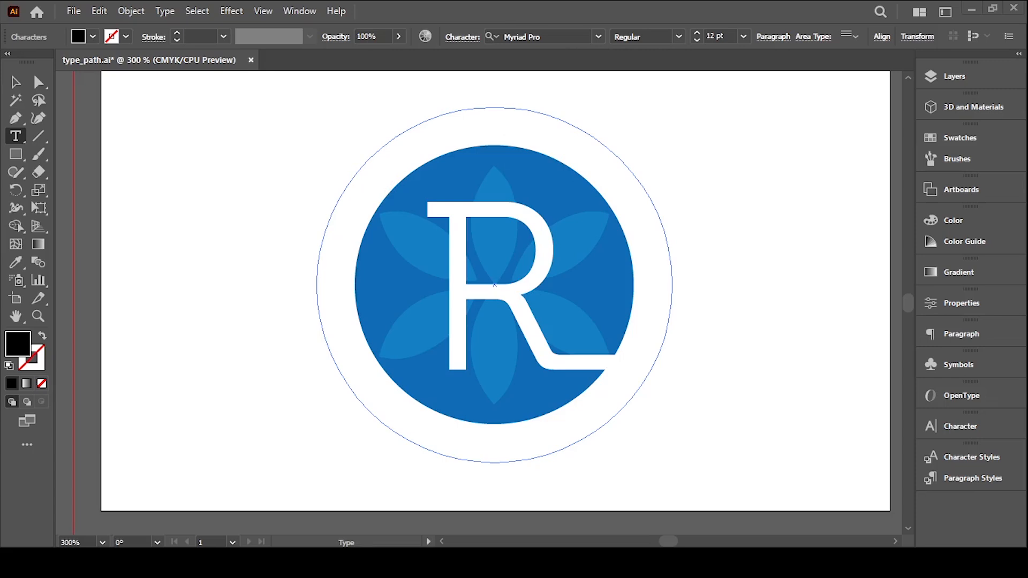
{"action": "type", "text": "GPA"}
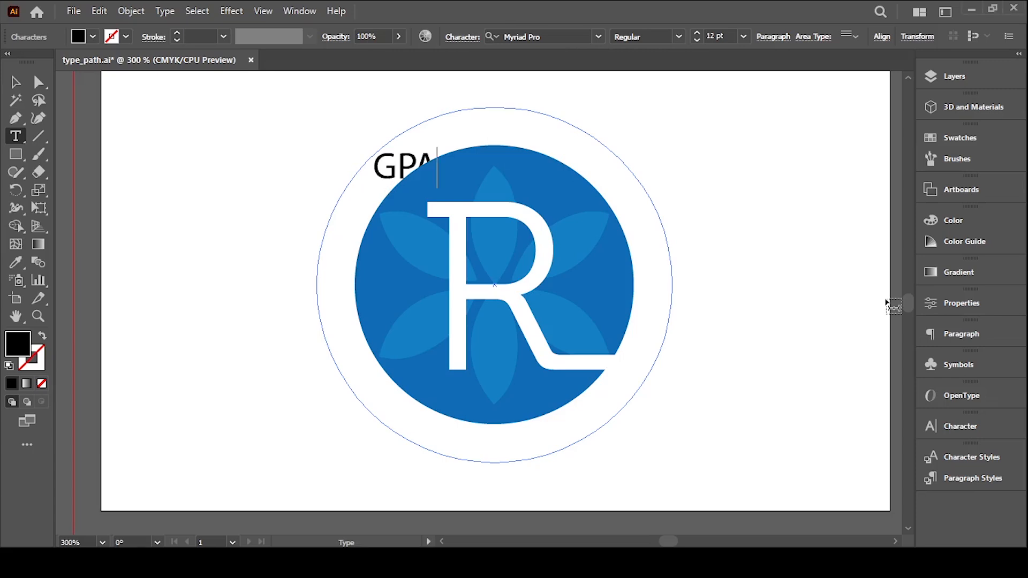
{"action": "type", "text": "PHC"}
{"action": "left_click", "coordinate": [16, 81]}
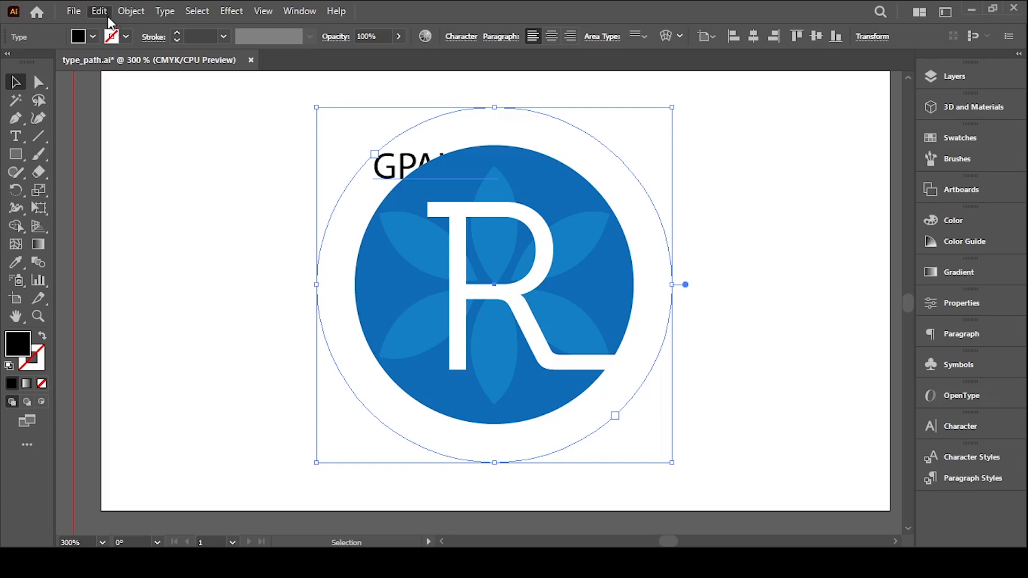
Step: Undo the text entered inside the outer circle and restore the circle's blue outline
{"action": "key", "text": "ctrl+z"}
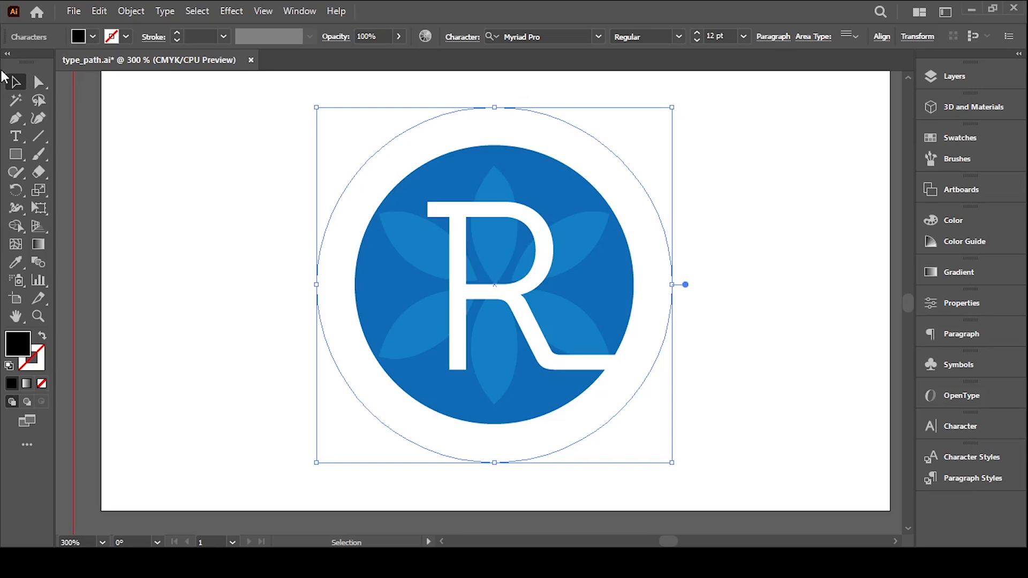
{"action": "key", "text": "Escape"}
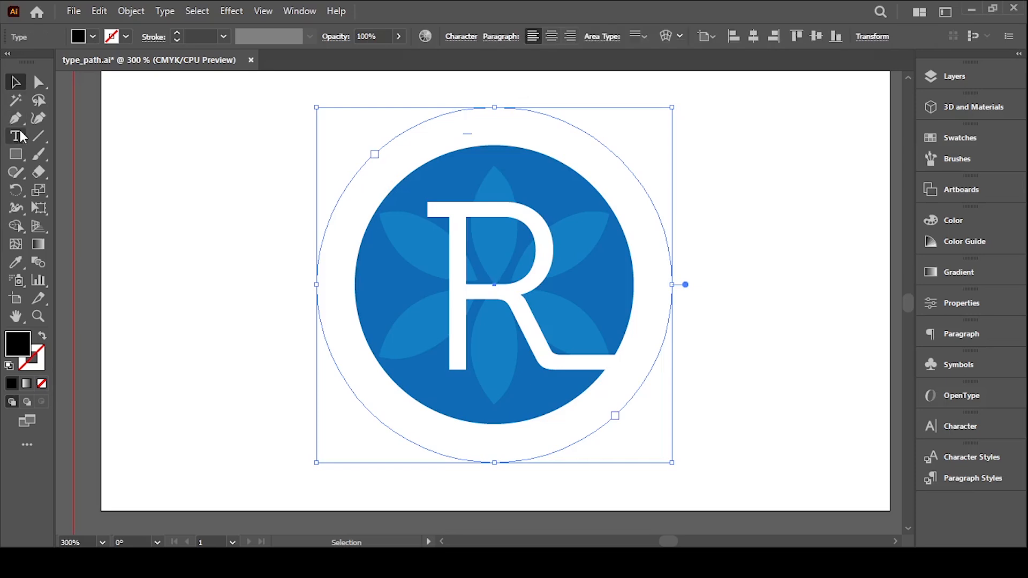
{"action": "key", "text": "ctrl+z"}
{"action": "key", "text": "ctrl+z"}
{"action": "key", "text": "ctrl+z"}
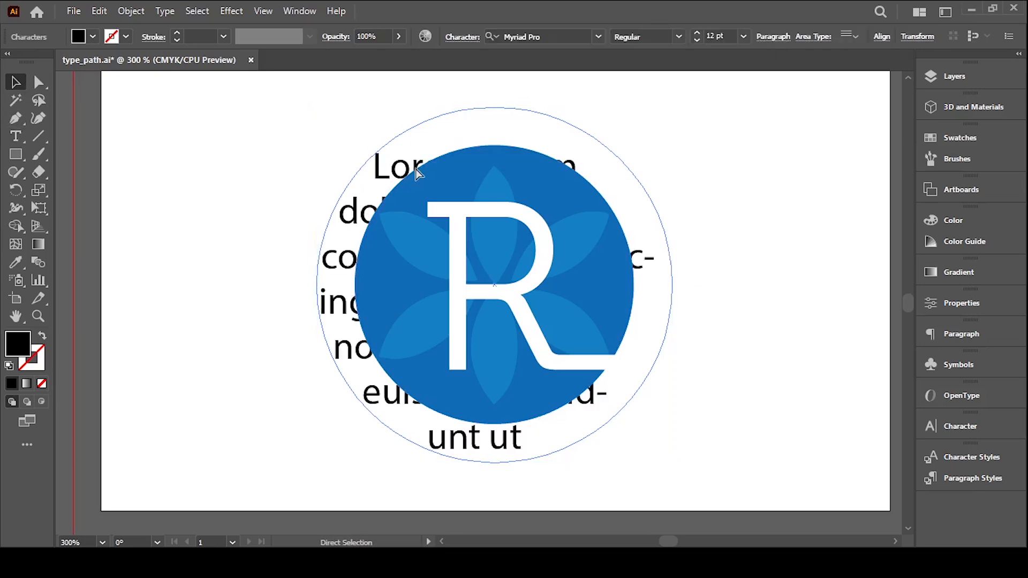
Step: Use the Type on a Path tool to add the text GPALAB along the outer circle, starting at its top point
{"action": "left_click", "coordinate": [16, 136]}
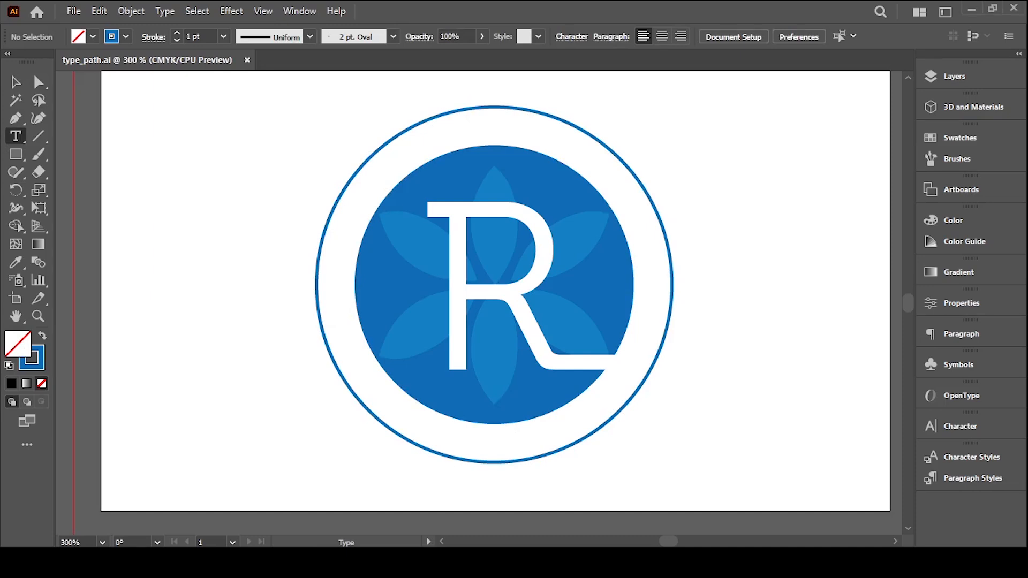
{"action": "left_click", "coordinate": [99, 173]}
{"action": "left_click", "coordinate": [492, 106]}
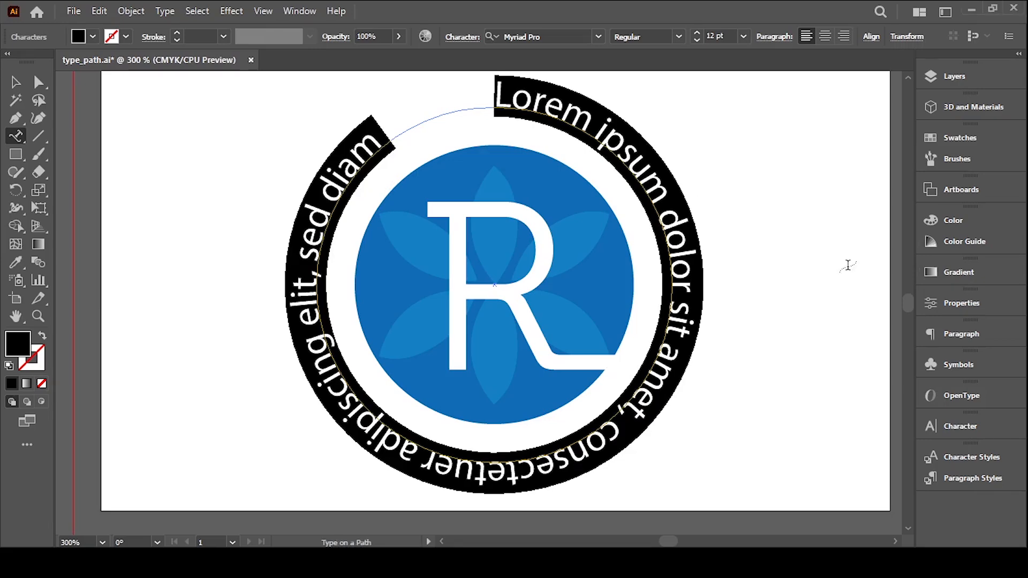
{"action": "type", "text": "GPALAB"}
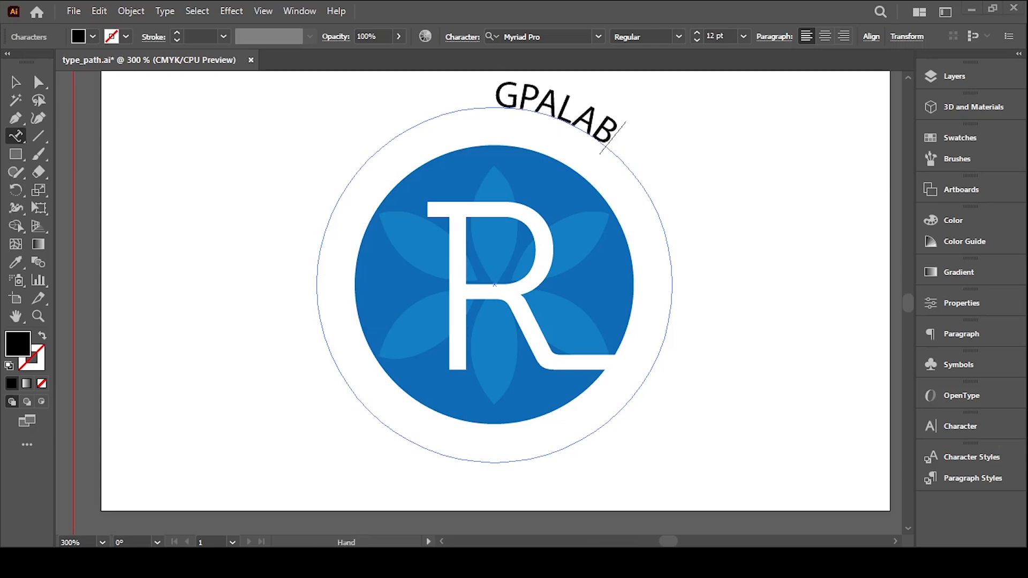
{"action": "left_click", "coordinate": [17, 84]}
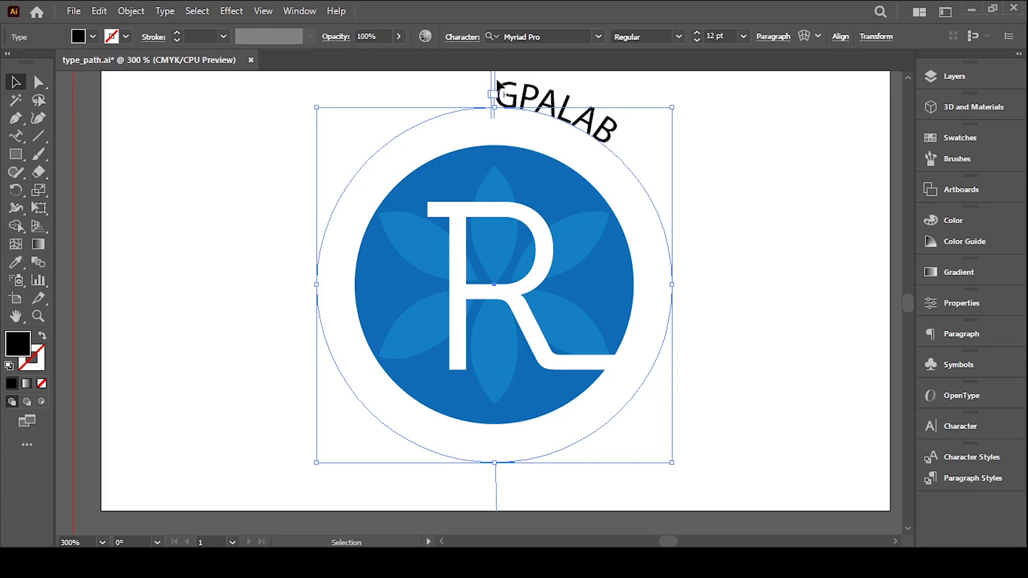
Step: Reposition the start and end brackets of the path text so all of GPALAB sits around the circle's top
{"action": "left_click_drag", "start_coordinate": [494, 81], "coordinate": [312, 204]}
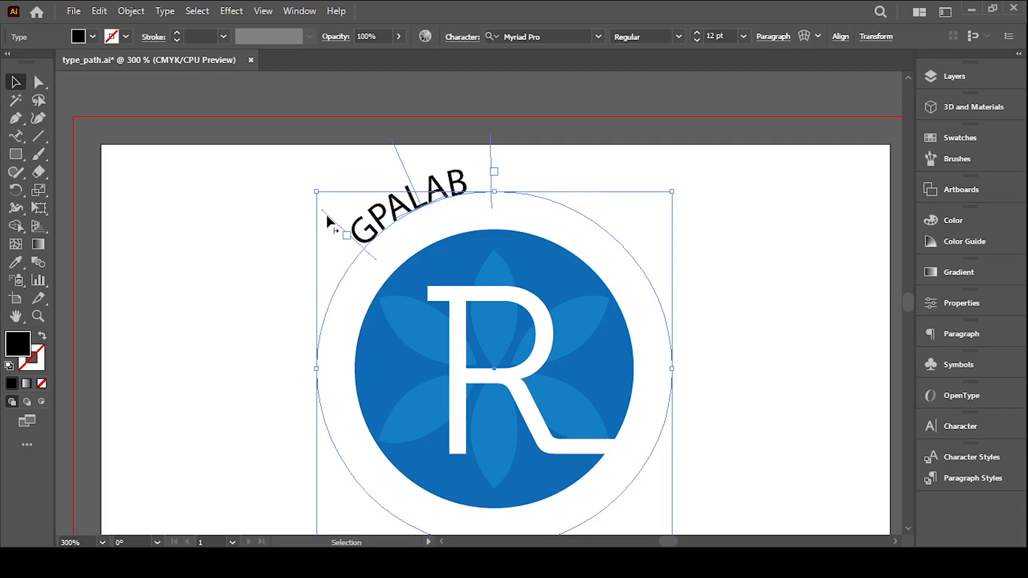
{"action": "left_click_drag", "start_coordinate": [330, 216], "coordinate": [415, 187]}
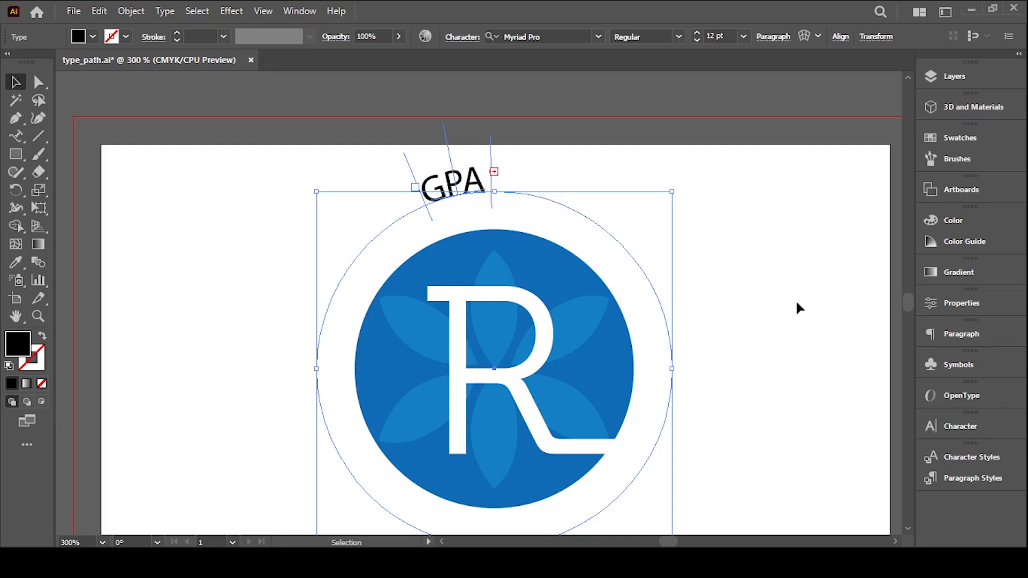
{"action": "left_click_drag", "start_coordinate": [491, 153], "coordinate": [569, 186]}
{"action": "left_click_drag", "start_coordinate": [408, 164], "coordinate": [435, 167]}
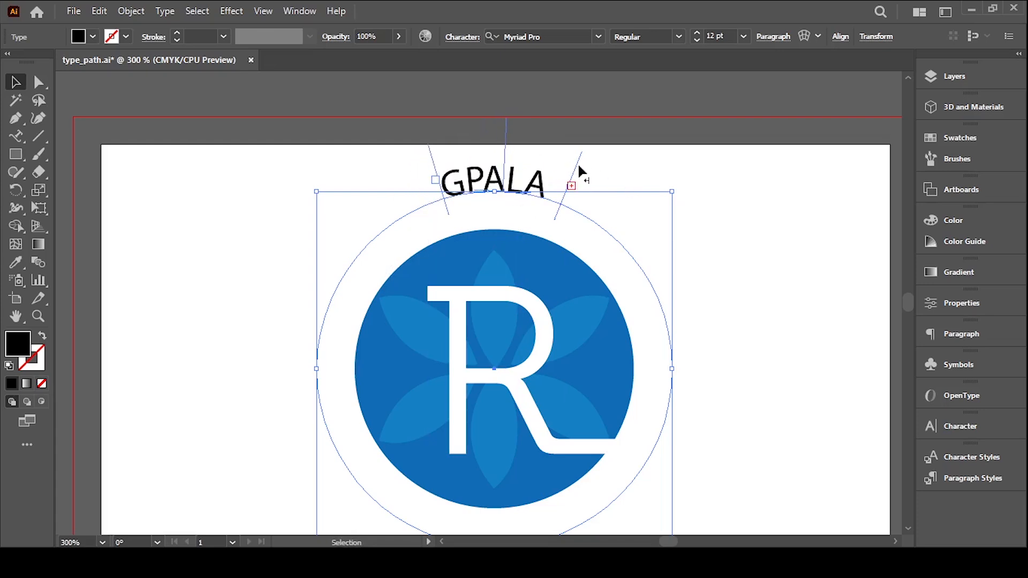
{"action": "left_click_drag", "start_coordinate": [577, 164], "coordinate": [584, 172]}
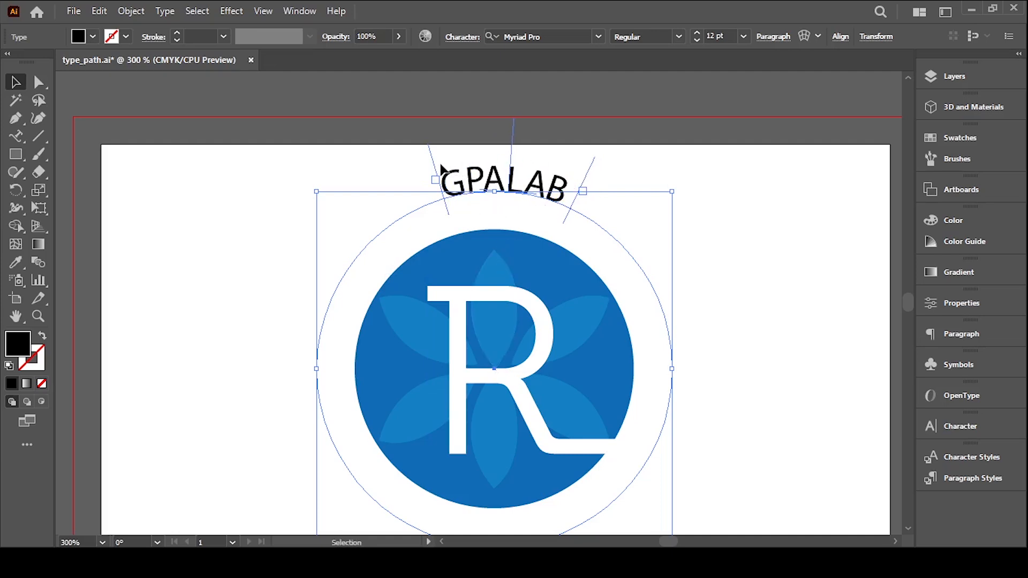
{"action": "left_click_drag", "start_coordinate": [434, 166], "coordinate": [440, 166]}
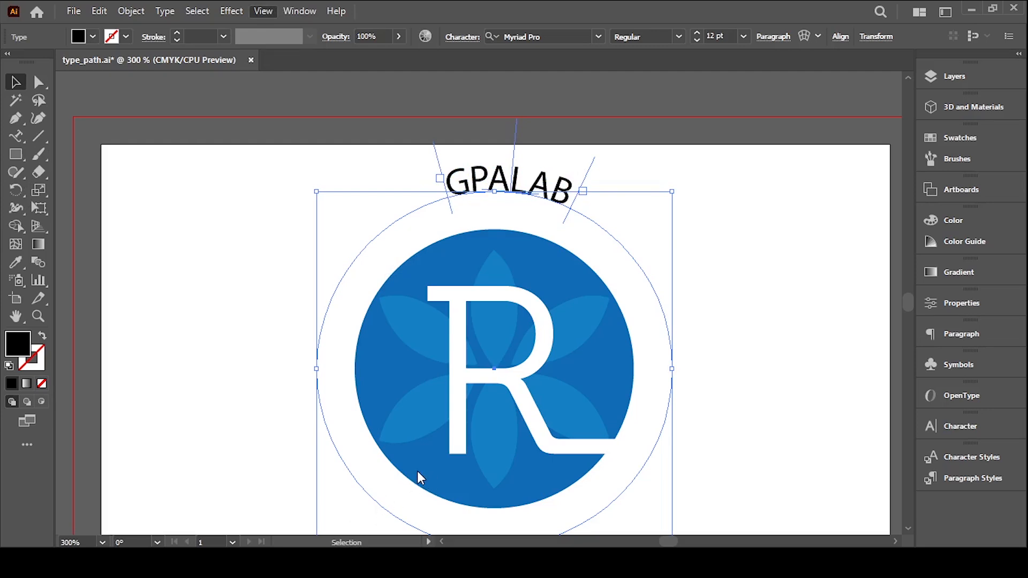
Step: Place a vertical guide through the logo's centre and shift the path text's brackets to centre GPALAB on it
{"action": "key", "text": "ctrl+r"}
{"action": "left_click_drag", "start_coordinate": [64, 230], "coordinate": [493, 265]}
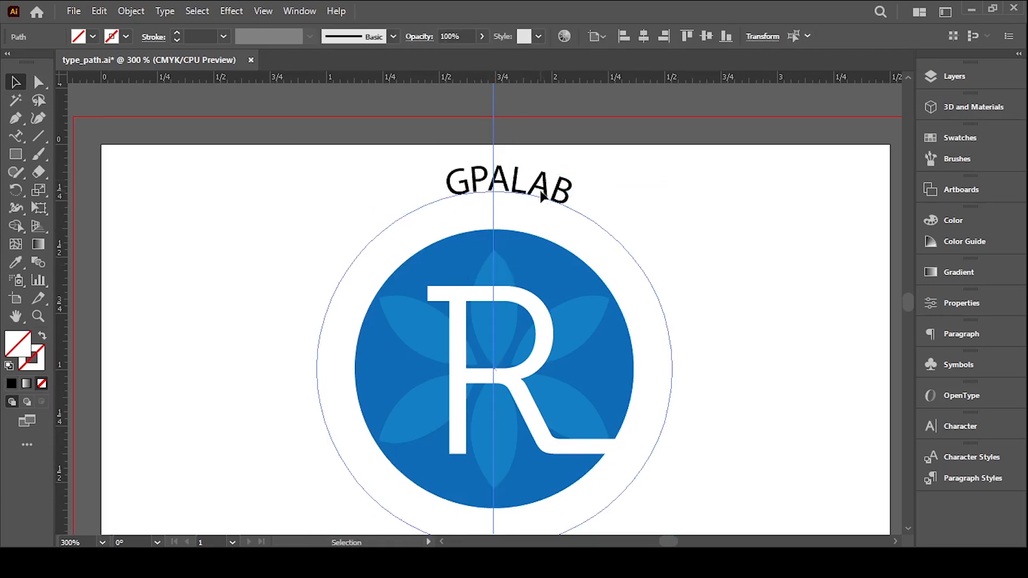
{"action": "left_click", "coordinate": [543, 197]}
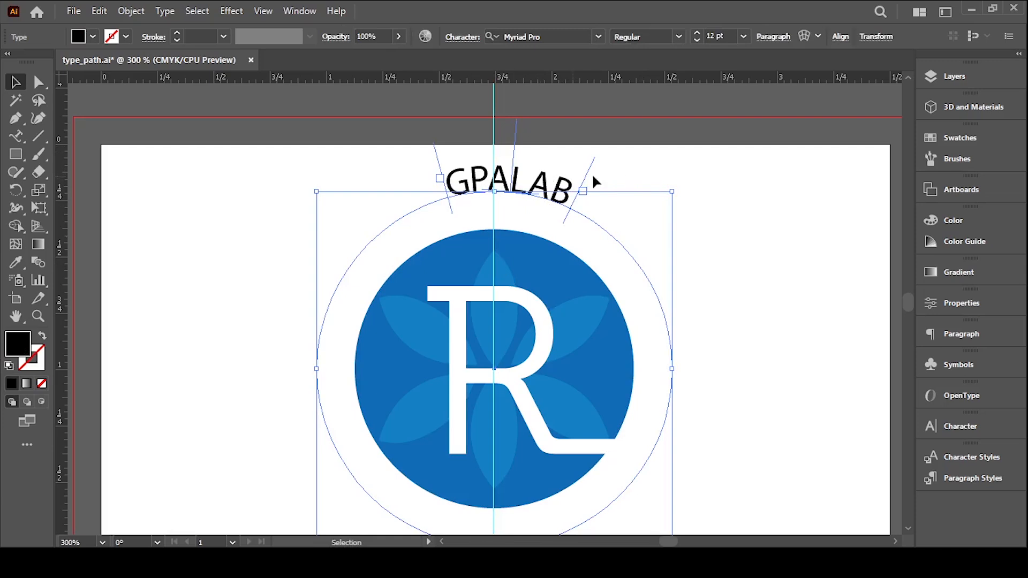
{"action": "left_click_drag", "start_coordinate": [586, 172], "coordinate": [547, 159]}
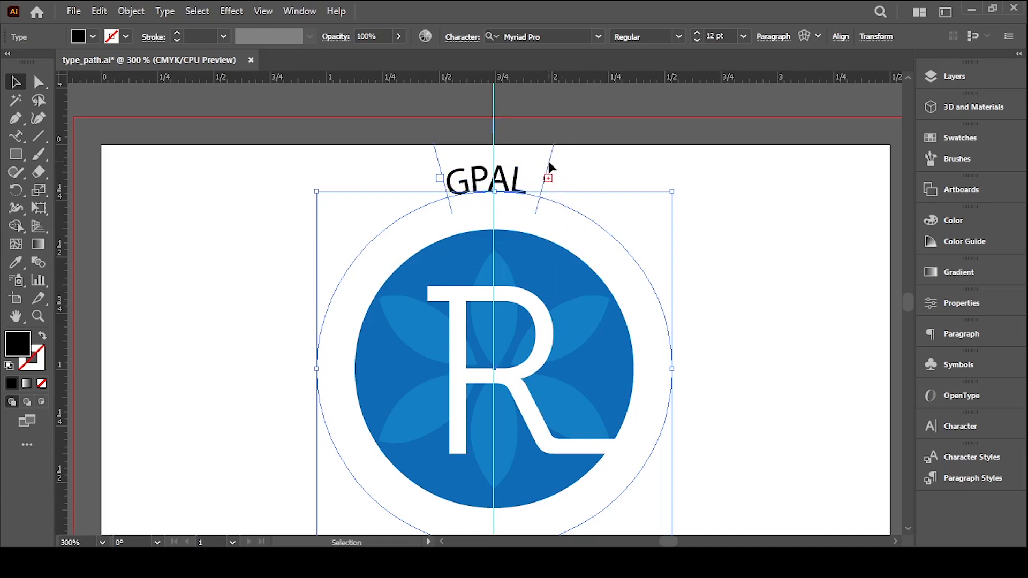
{"action": "left_click_drag", "start_coordinate": [436, 159], "coordinate": [416, 164]}
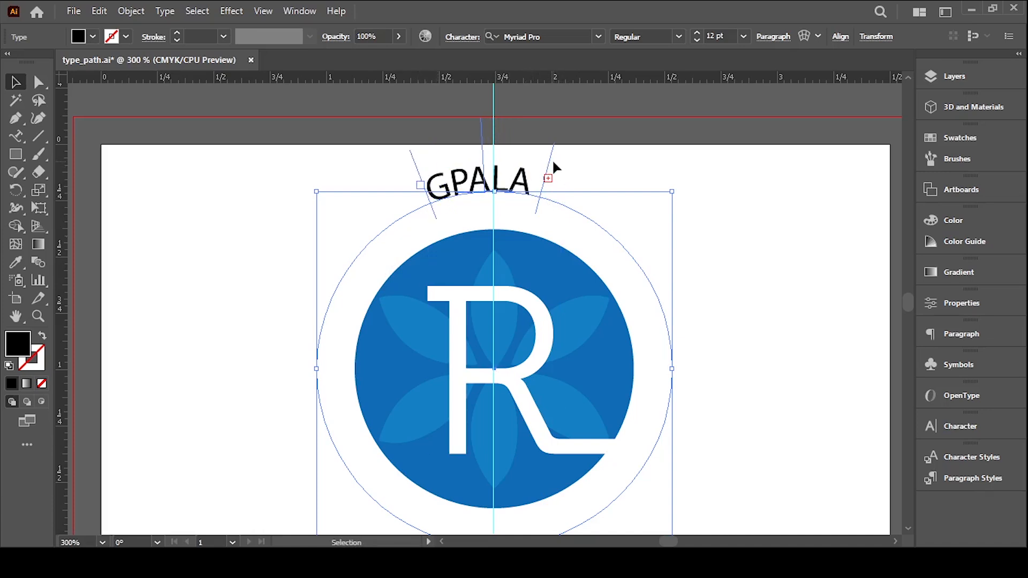
{"action": "left_click_drag", "start_coordinate": [547, 160], "coordinate": [578, 188]}
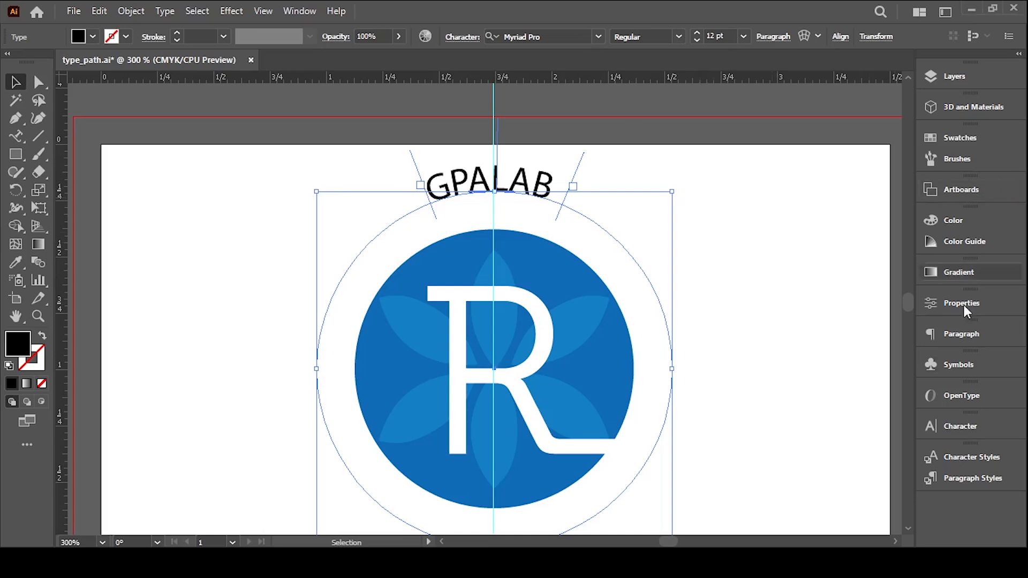
Step: Raise the baseline shift of the GPALAB text so it sits farther outside the circle
{"action": "left_click", "coordinate": [977, 425]}
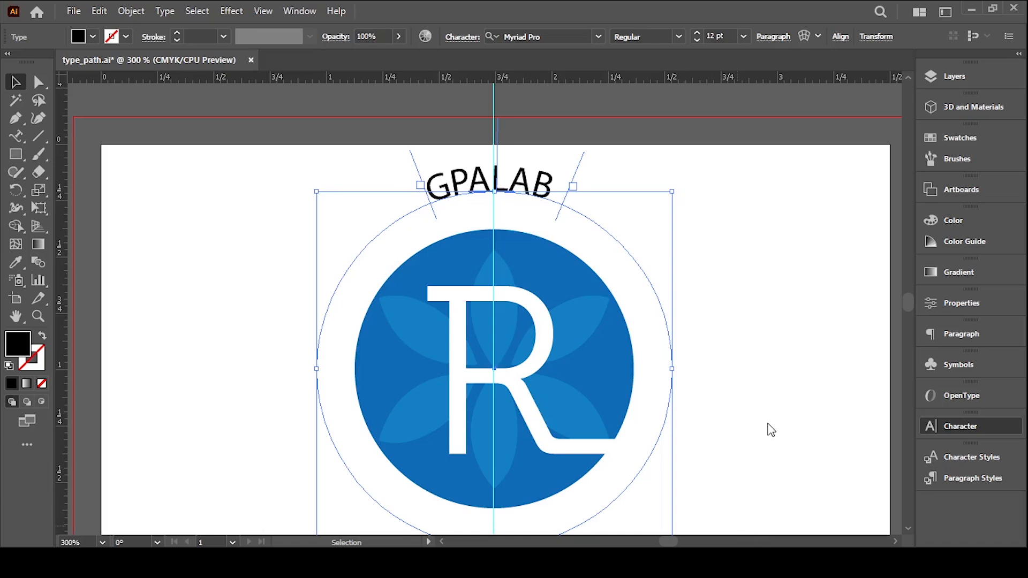
{"action": "key", "text": "alt+shift+Up"}
{"action": "key", "text": "alt+shift+Up"}
{"action": "key", "text": "alt+shift+Up"}
{"action": "key", "text": "alt+shift+Up"}
{"action": "key", "text": "alt+shift+Up"}
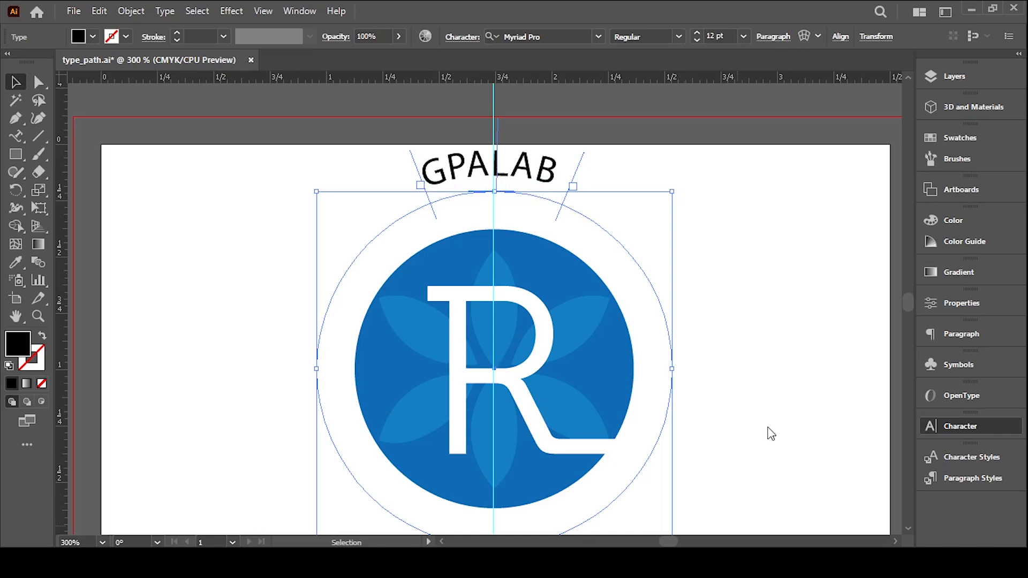
Step: Lower the baseline shift of GPALAB until the letters rest on the circle again
{"action": "key", "text": "alt+shift+Down"}
{"action": "key", "text": "alt+shift+Down"}
{"action": "key", "text": "alt+shift+Down"}
{"action": "key", "text": "alt+shift+Down"}
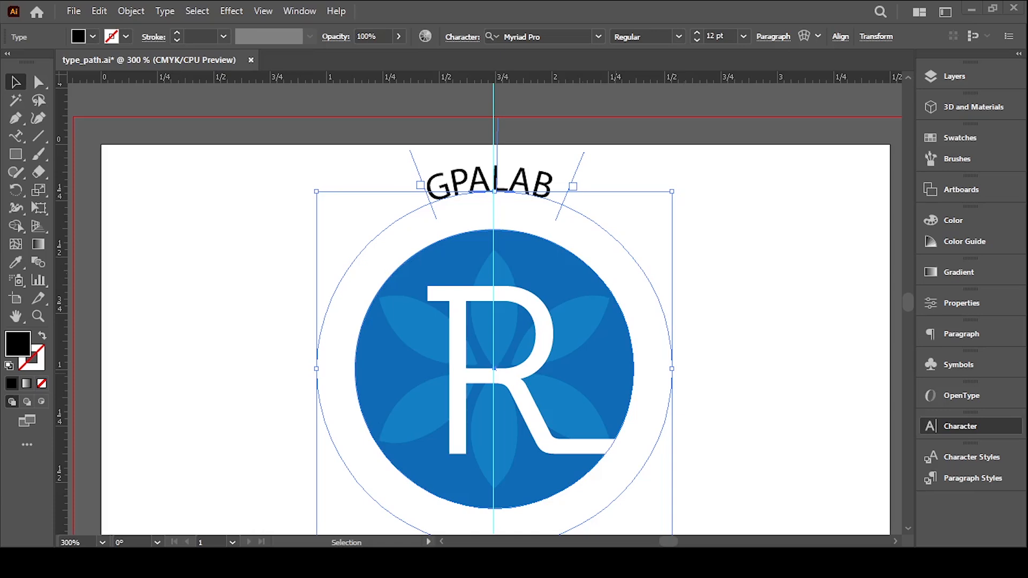
Step: Adjust the tracking of the whole GPALAB text, first tightening it and finally spacing the letters slightly wider
{"action": "double_click", "coordinate": [527, 181]}
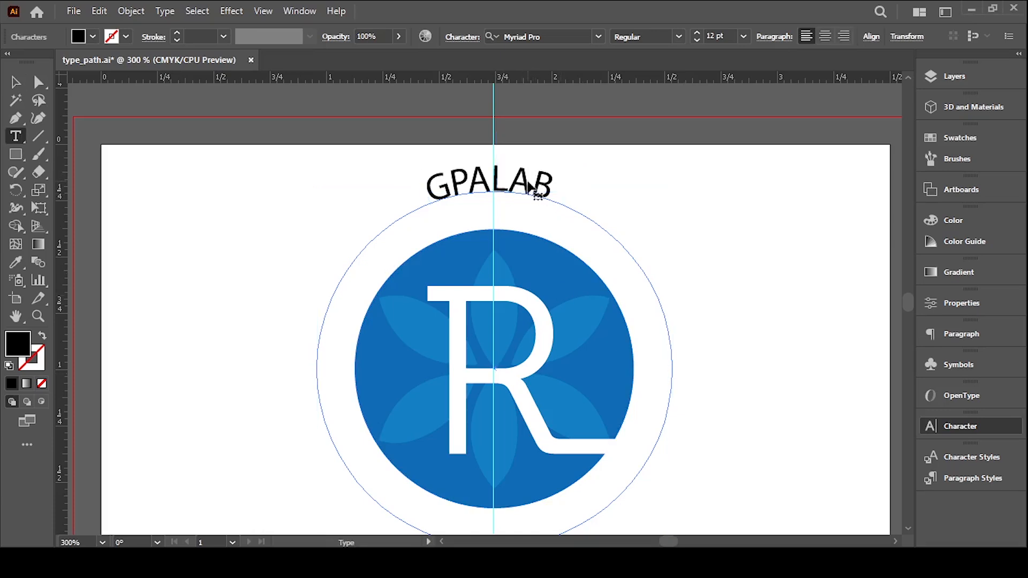
{"action": "key", "text": "ctrl+a"}
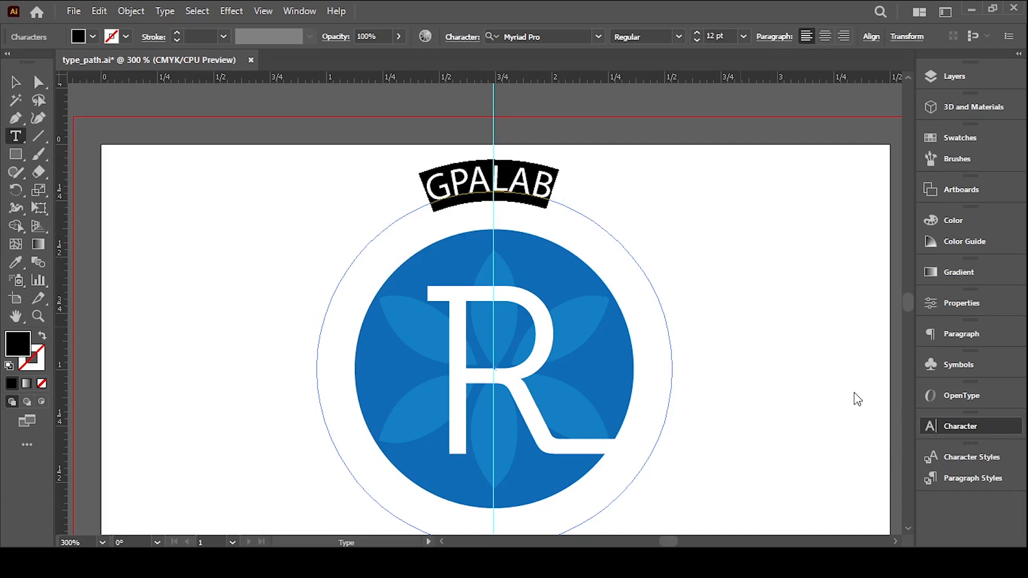
{"action": "key", "text": "alt+Left"}
{"action": "key", "text": "alt+Left"}
{"action": "key", "text": "alt+Left"}
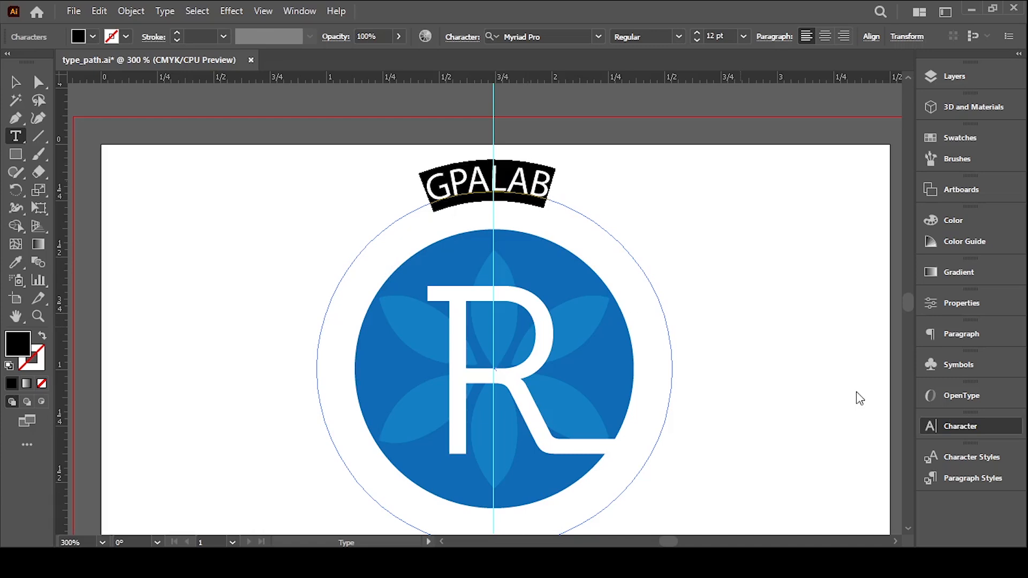
{"action": "key", "text": "alt+Right"}
{"action": "key", "text": "alt+Right"}
{"action": "key", "text": "alt+Right"}
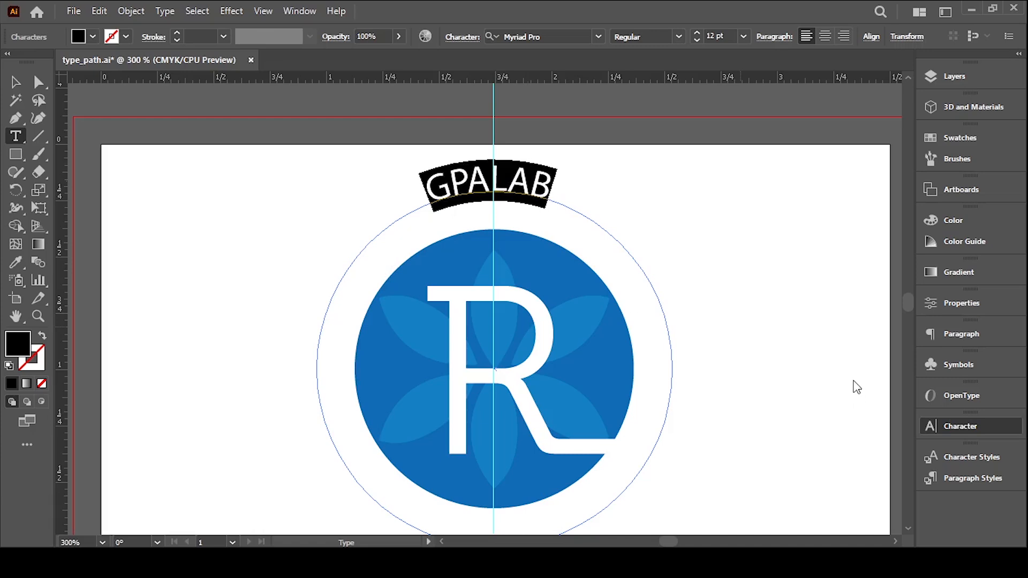
{"action": "key", "text": "alt+Right"}
{"action": "key", "text": "alt+Right"}
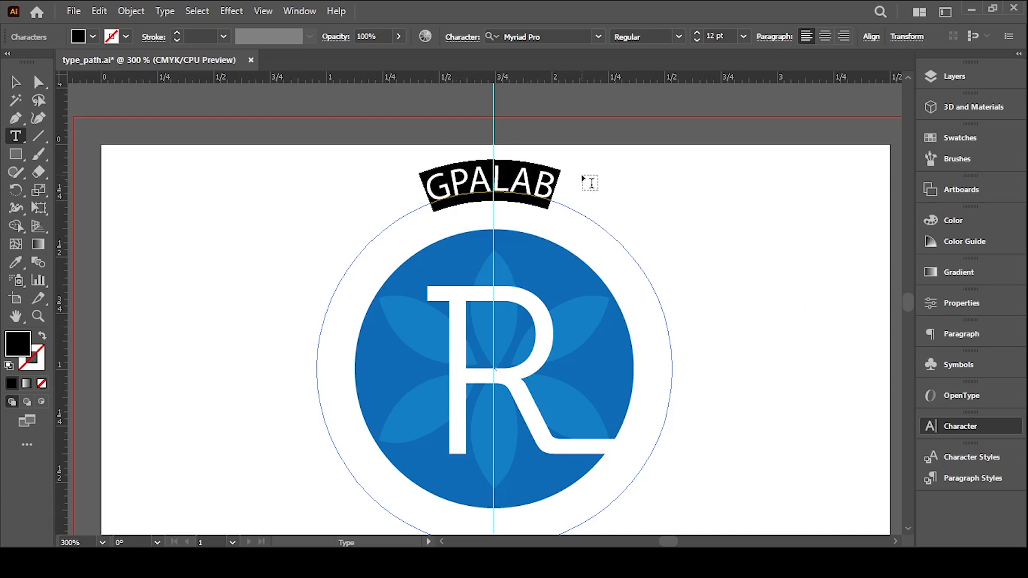
{"action": "key", "text": "space"}
{"action": "left_click", "coordinate": [15, 82]}
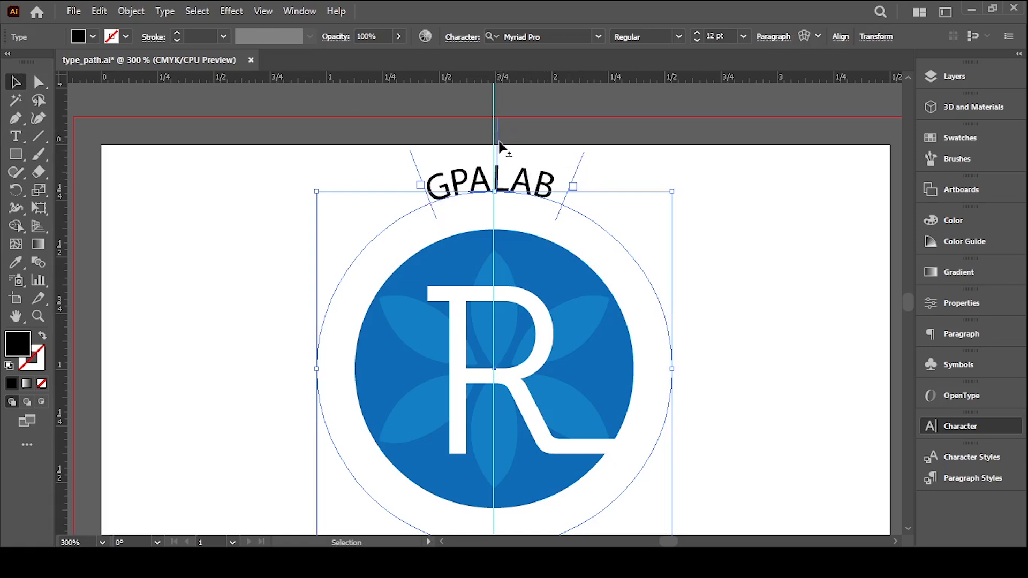
Step: Slide GPALAB along the path to the circle's upper right using its centre bracket, and return it to the top
{"action": "left_click_drag", "start_coordinate": [499, 146], "coordinate": [652, 247]}
{"action": "left_click", "coordinate": [666, 274]}
{"action": "key", "text": "ctrl+z"}
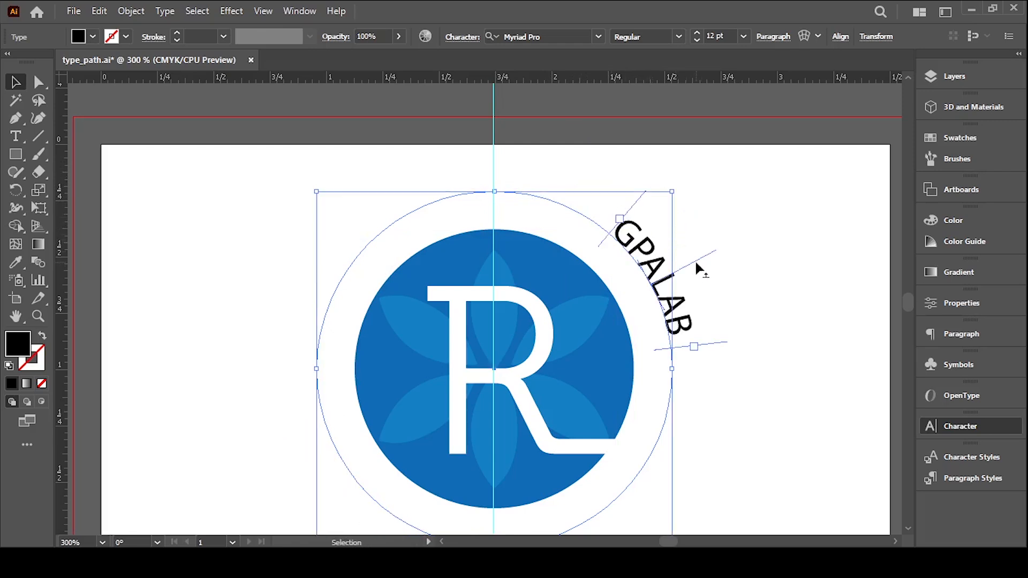
{"action": "left_click_drag", "start_coordinate": [695, 264], "coordinate": [471, 184]}
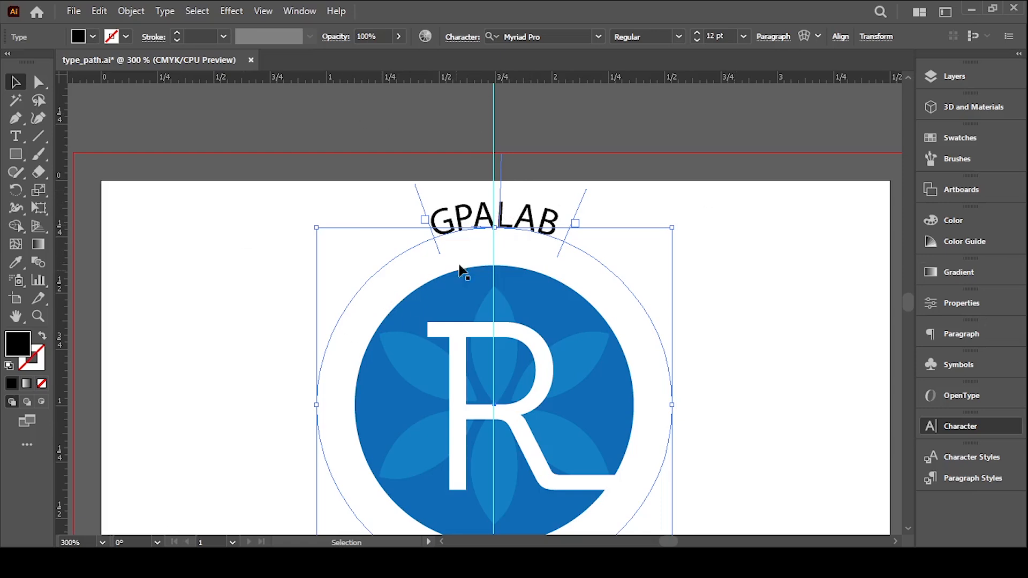
Step: Move the end bracket of the GPALAB path text slightly along the top of the circle
{"action": "key", "text": "t"}
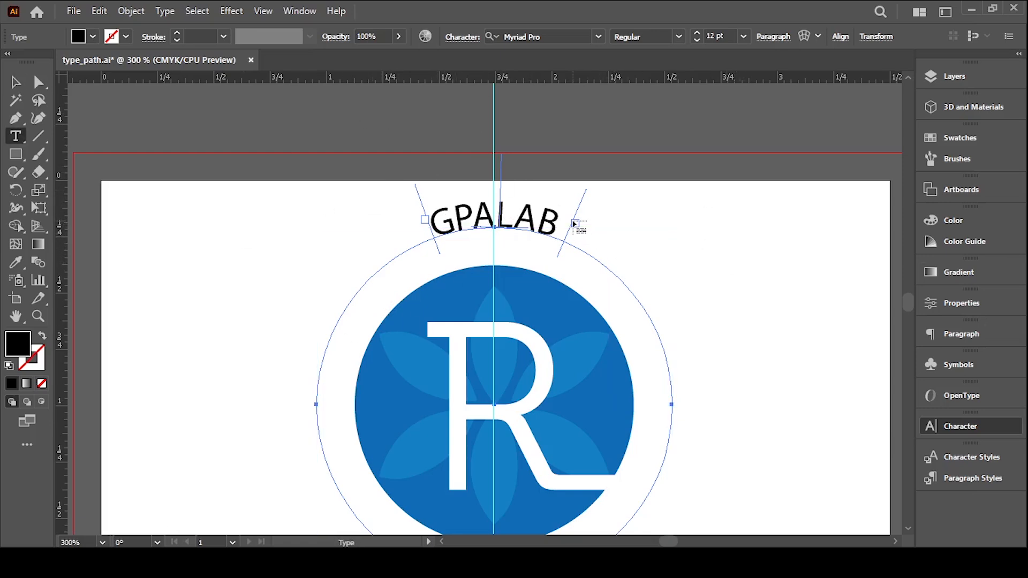
{"action": "key", "text": "v"}
{"action": "mouse_move", "coordinate": [574, 221]}
{"action": "left_mouse_down"}
{"action": "mouse_move", "coordinate": [676, 325]}
{"action": "mouse_move", "coordinate": [641, 276]}
{"action": "mouse_move", "coordinate": [691, 373]}
{"action": "mouse_move", "coordinate": [556, 212]}
{"action": "mouse_move", "coordinate": [571, 229]}
{"action": "left_mouse_up"}
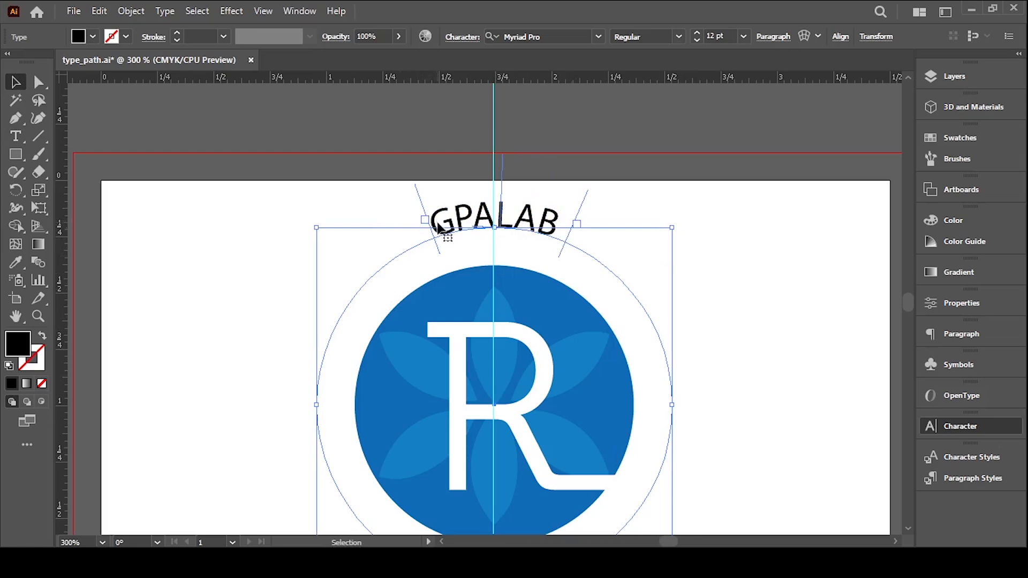
Step: Try to thread the GPALAB path text from its start port into a second circle beside the logo, and undo the threading
{"action": "key", "text": "t"}
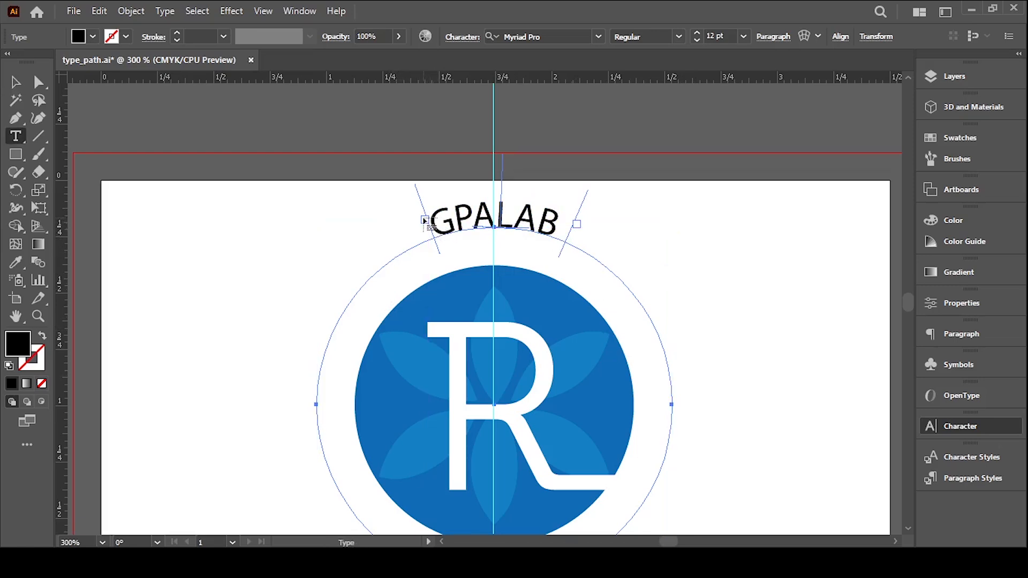
{"action": "left_click", "coordinate": [424, 217]}
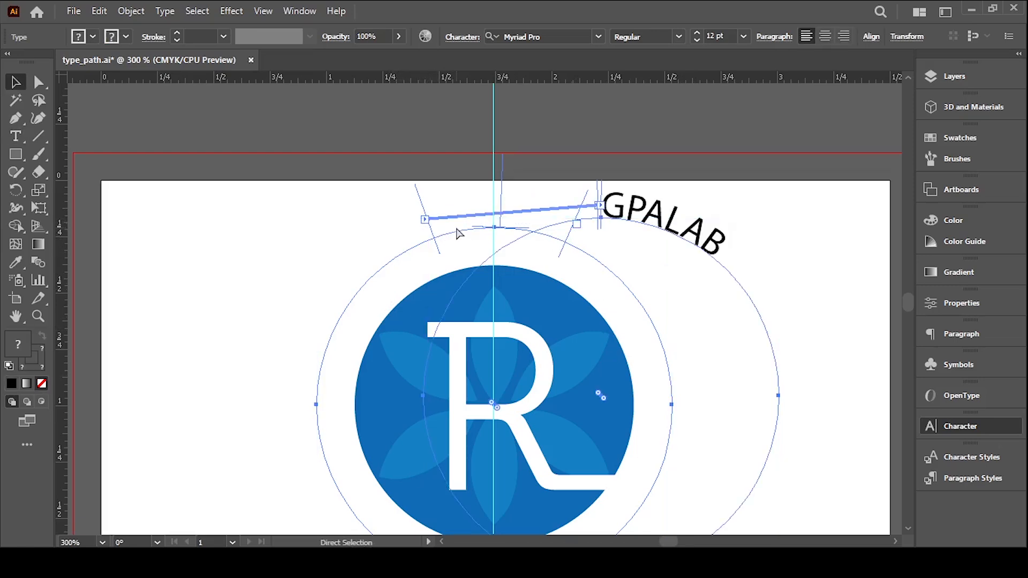
{"action": "key", "text": "ctrl+z"}
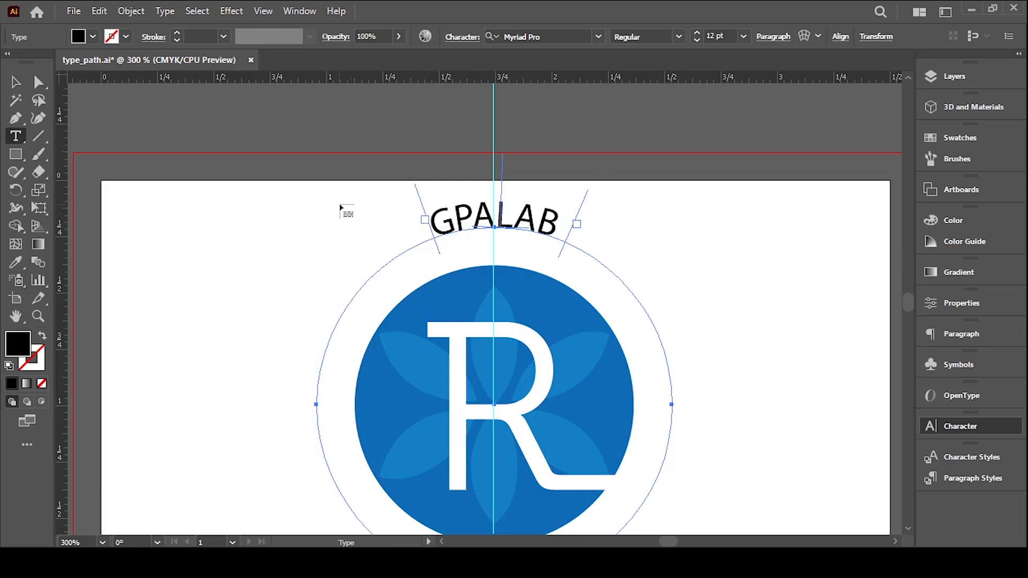
{"action": "key", "text": "ctrl+z"}
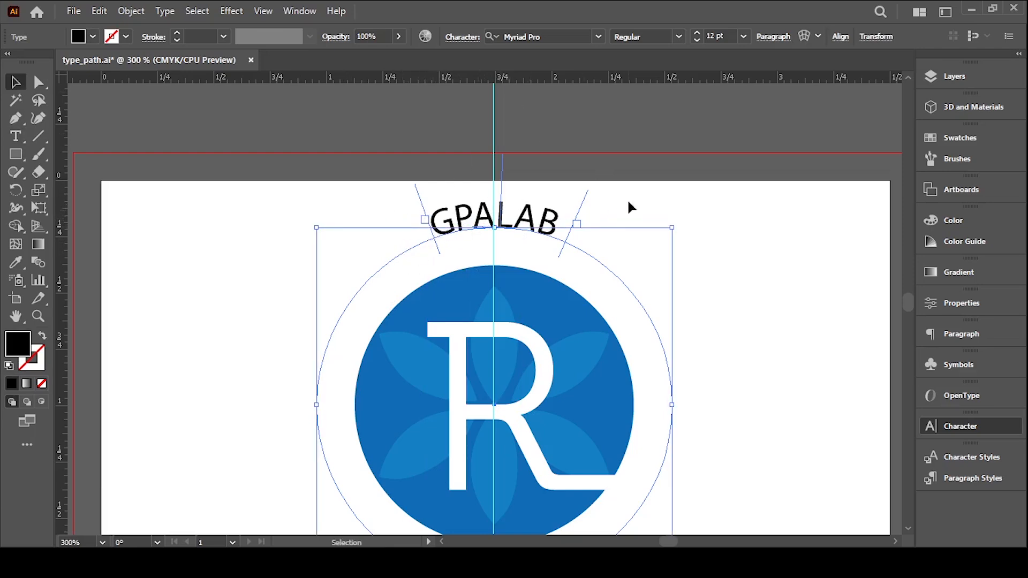
Step: Try pulling the end bracket of GPALAB inward past its last letters, and undo the bracket move
{"action": "left_click_drag", "start_coordinate": [579, 222], "coordinate": [522, 210]}
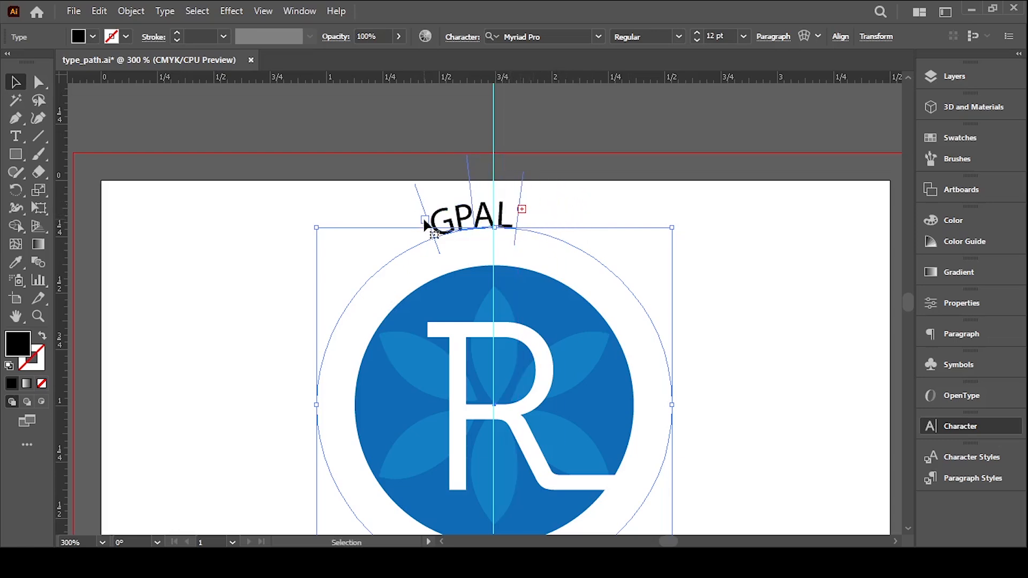
{"action": "double_click", "coordinate": [468, 224]}
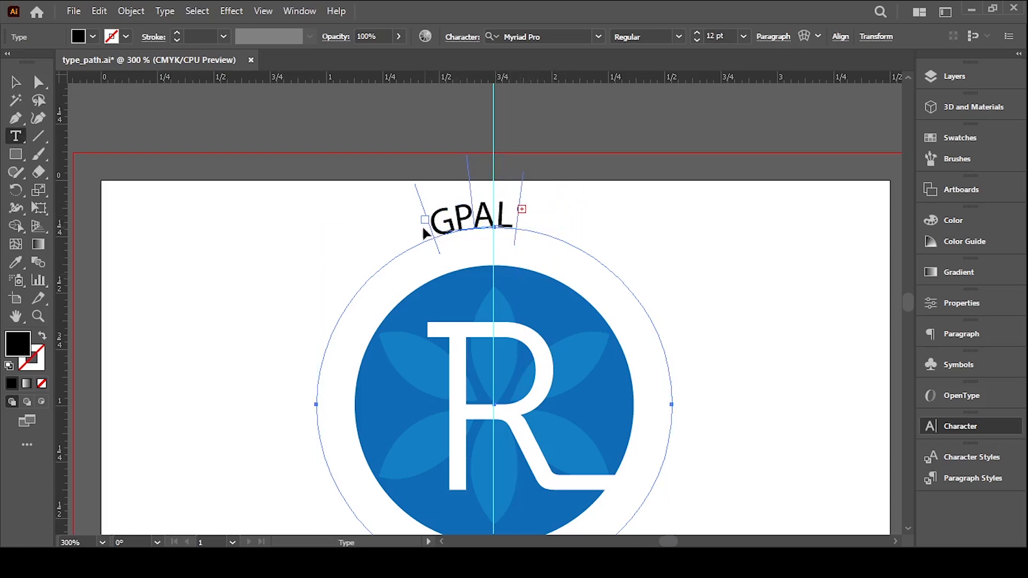
{"action": "key", "text": "Escape"}
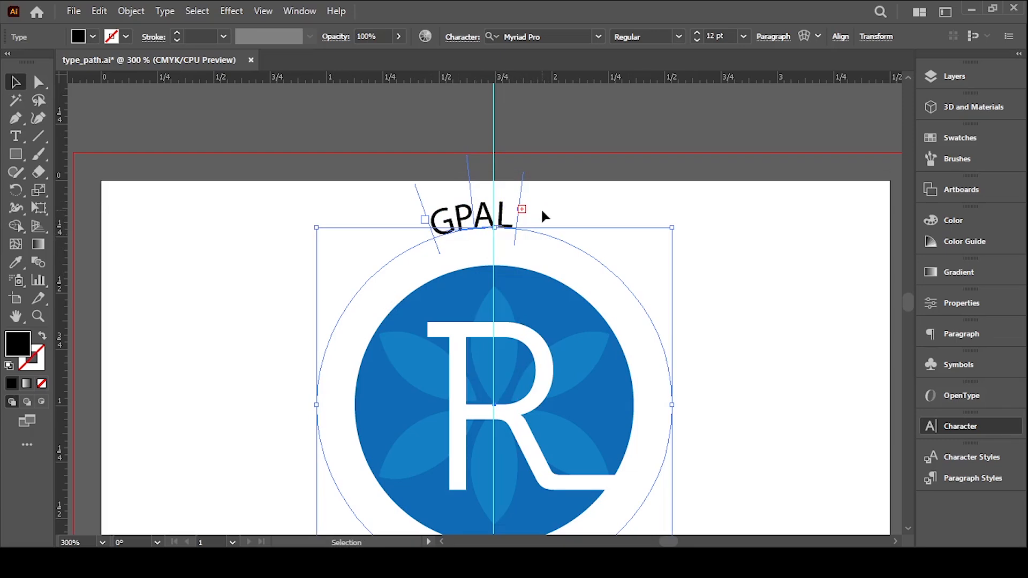
{"action": "key", "text": "ctrl+z"}
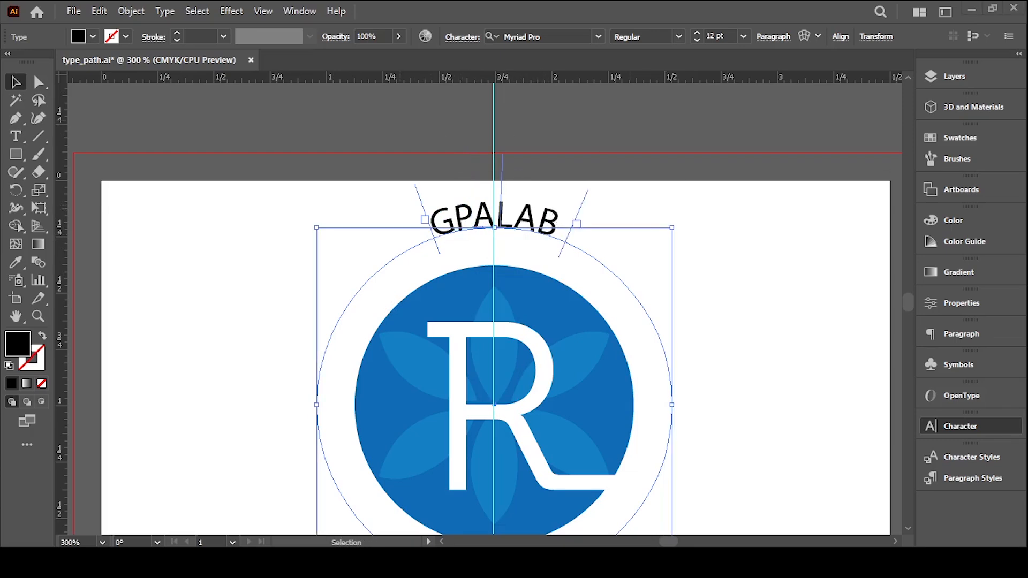